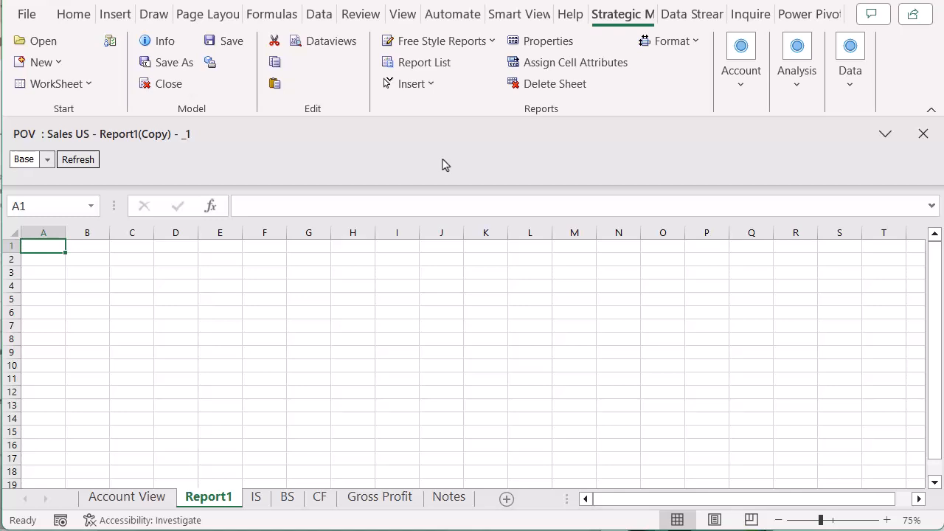
# Assign the Label account attribute to the whole of column A in Report1
pyautogui.click(42, 232)
pyautogui.click(539, 66)
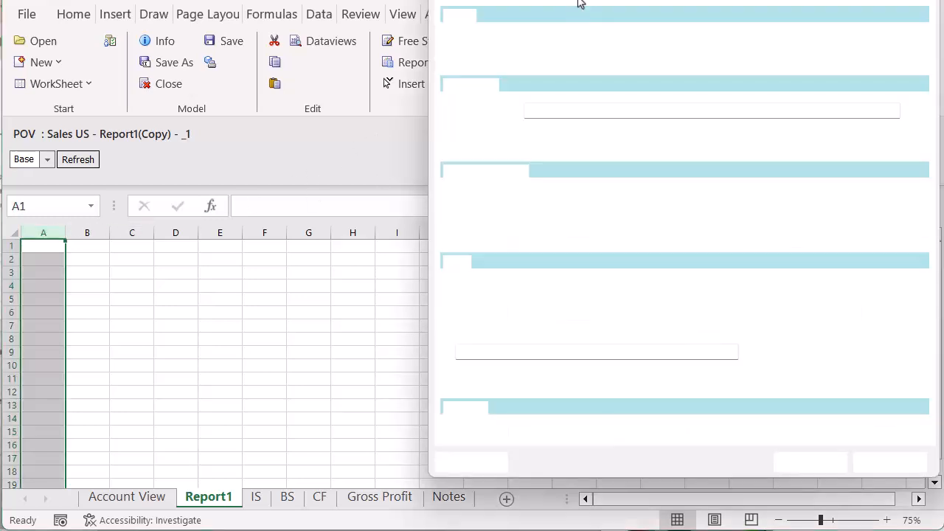
pyautogui.moveTo(588, 23)
pyautogui.mouseDown()
pyautogui.moveTo(597, 23)
pyautogui.moveTo(579, 23)
pyautogui.mouseUp()
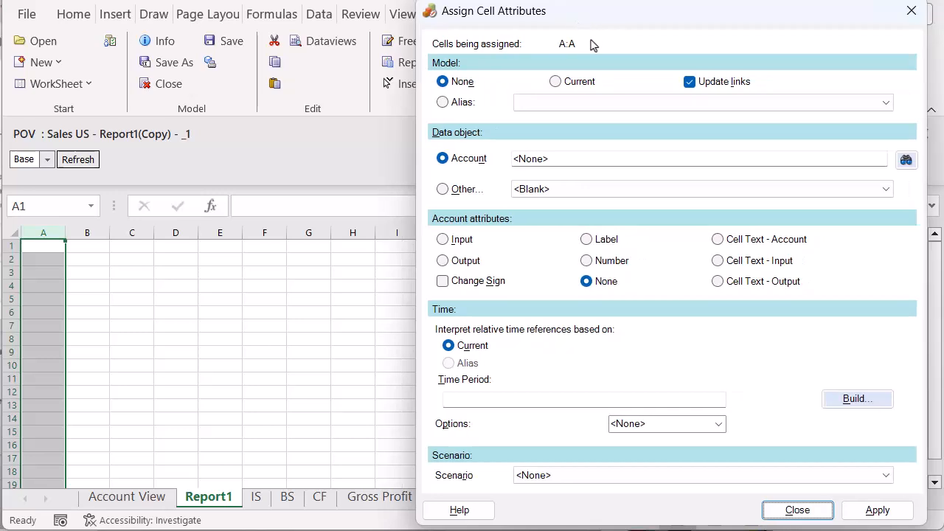
pyautogui.click(586, 240)
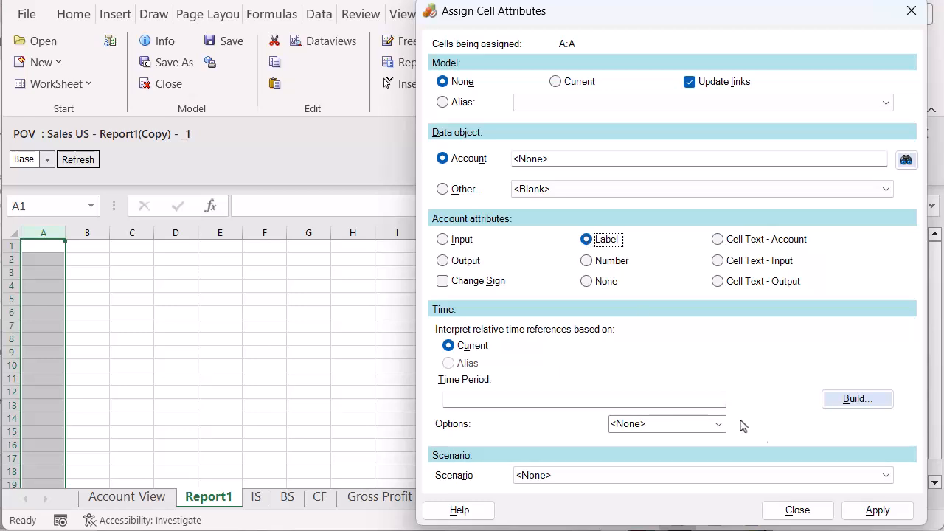
pyautogui.click(870, 512)
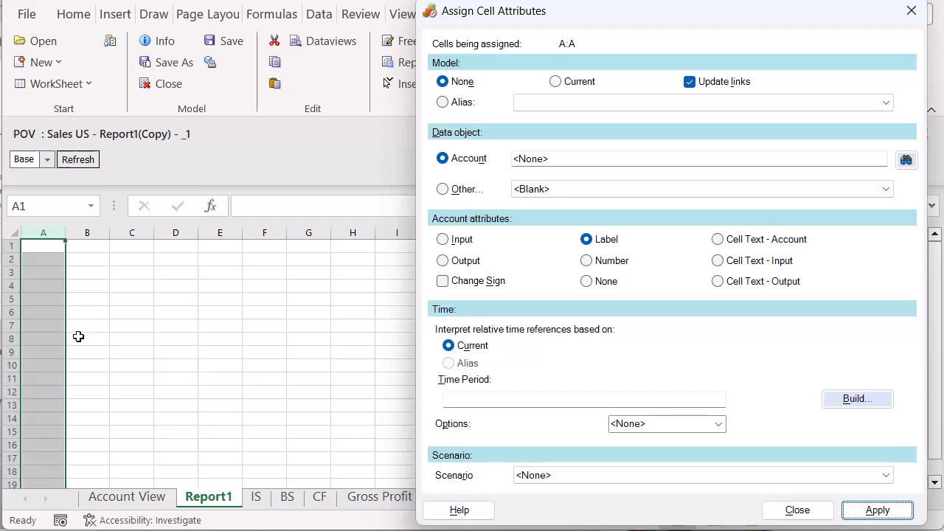
# Assign the Output account attribute with time period 2024 to cells B9:F14
pyautogui.moveTo(78, 355); pyautogui.dragTo(258, 416)
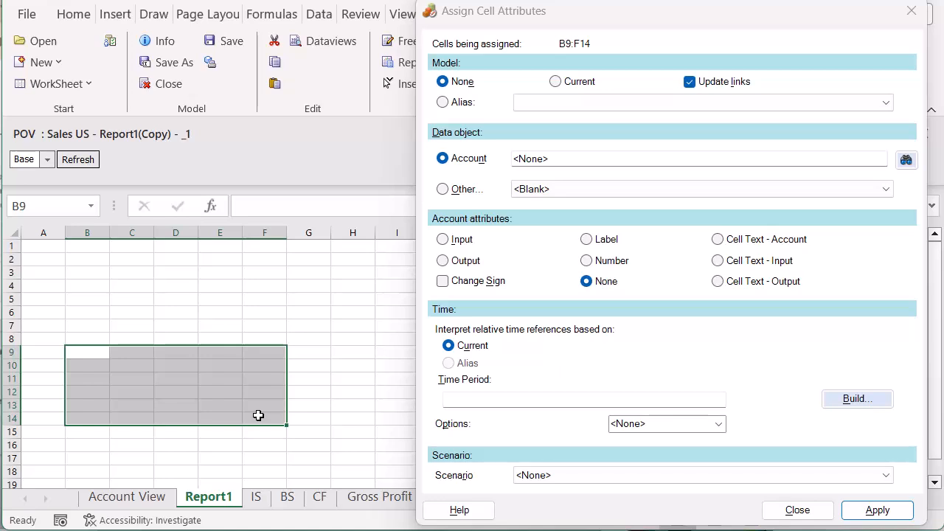
pyautogui.click(443, 262)
pyautogui.click(500, 402)
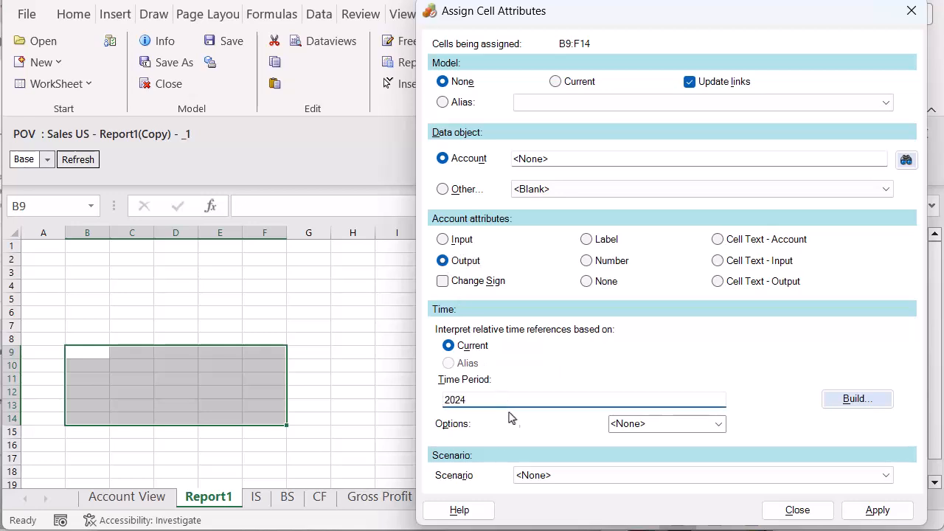
pyautogui.click(875, 509)
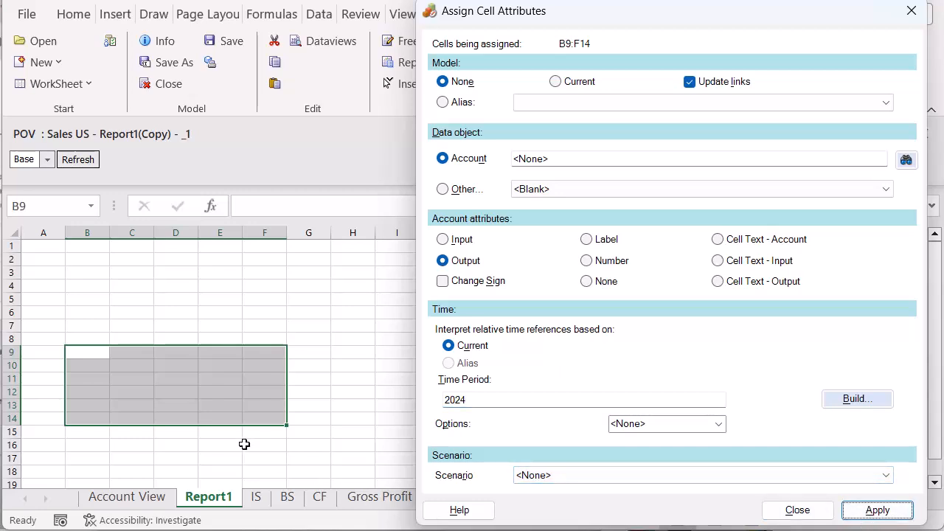
# Find the account v1000 - Sales and assign it to row 9
pyautogui.click(13, 351)
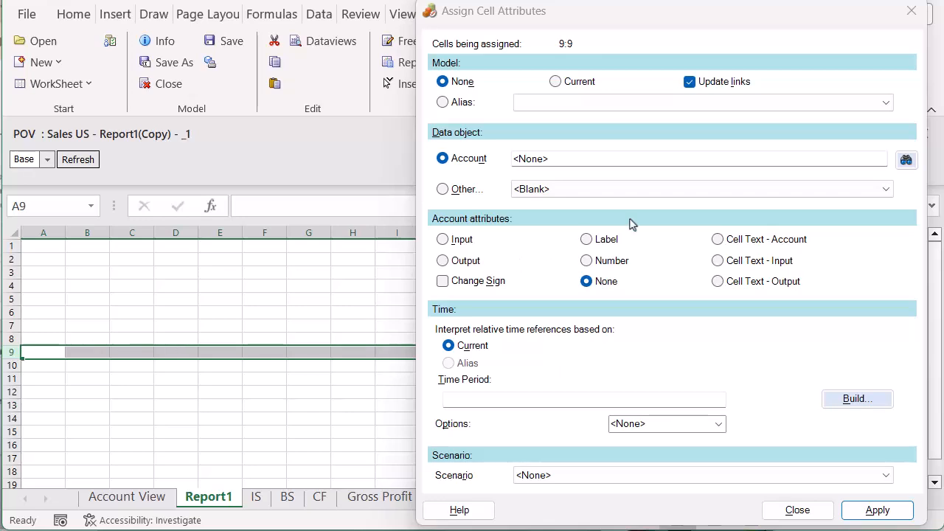
pyautogui.click(906, 160)
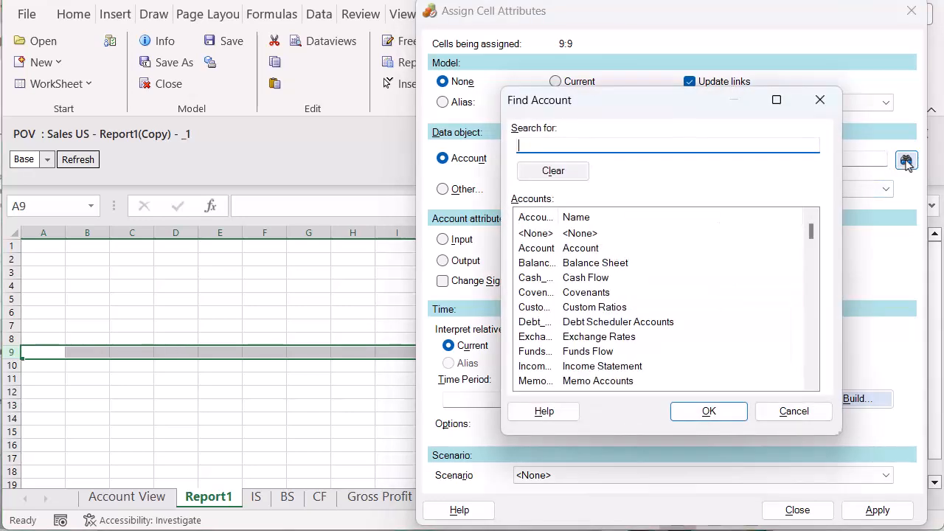
pyautogui.write('sa')
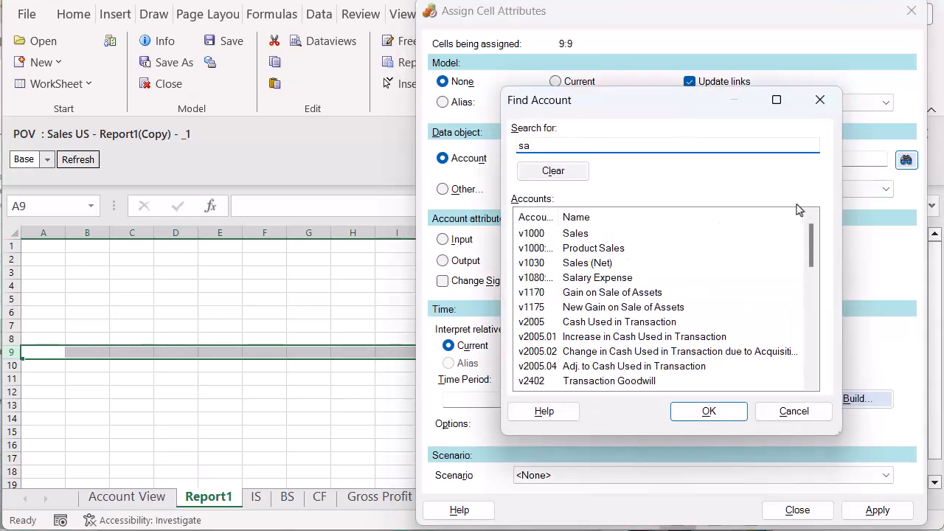
pyautogui.click(589, 234)
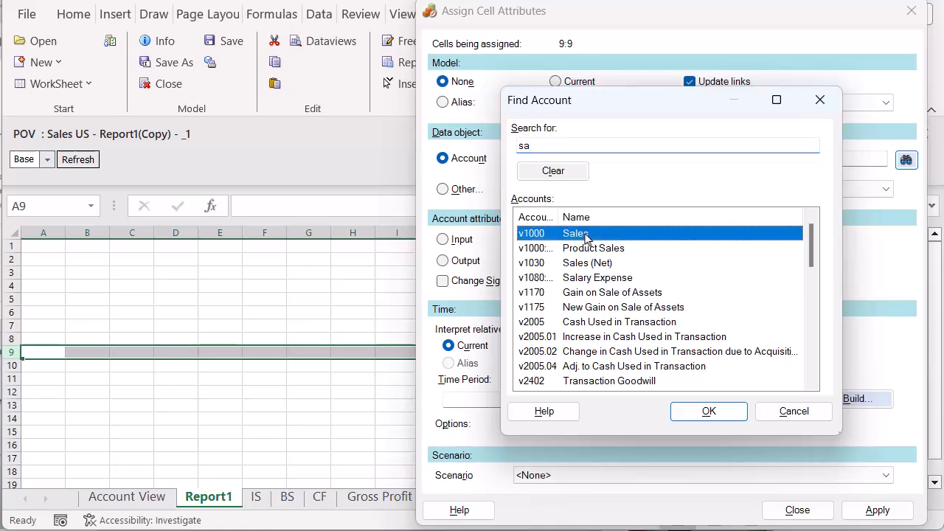
pyautogui.click(705, 413)
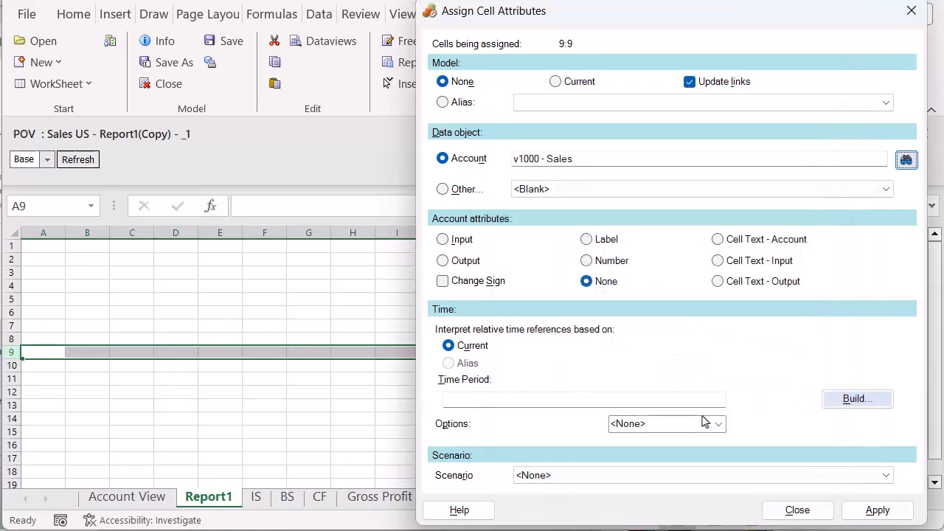
pyautogui.click(874, 515)
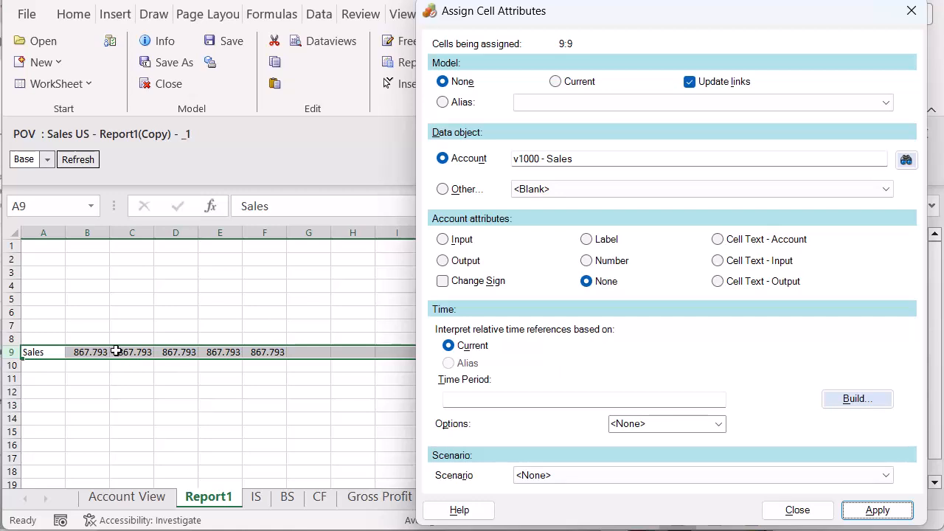
# Assign the Scenario Label data object to cells B8:F8 as the column headings
pyautogui.moveTo(86, 337); pyautogui.dragTo(268, 344)
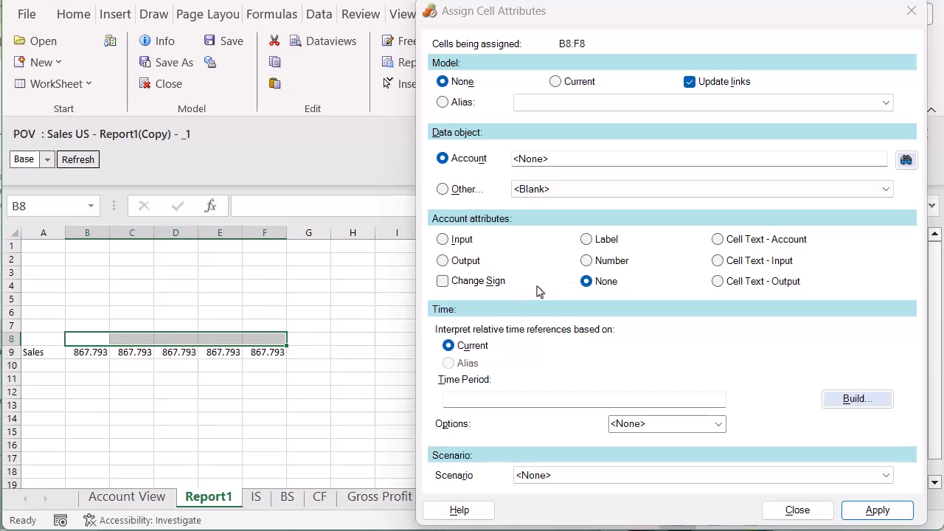
pyautogui.click(882, 189)
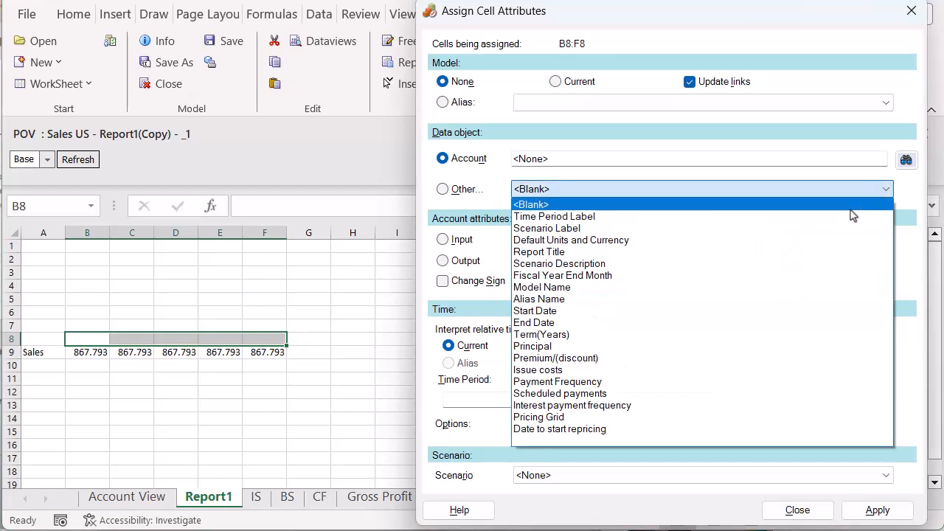
pyautogui.click(881, 227)
pyautogui.click(877, 511)
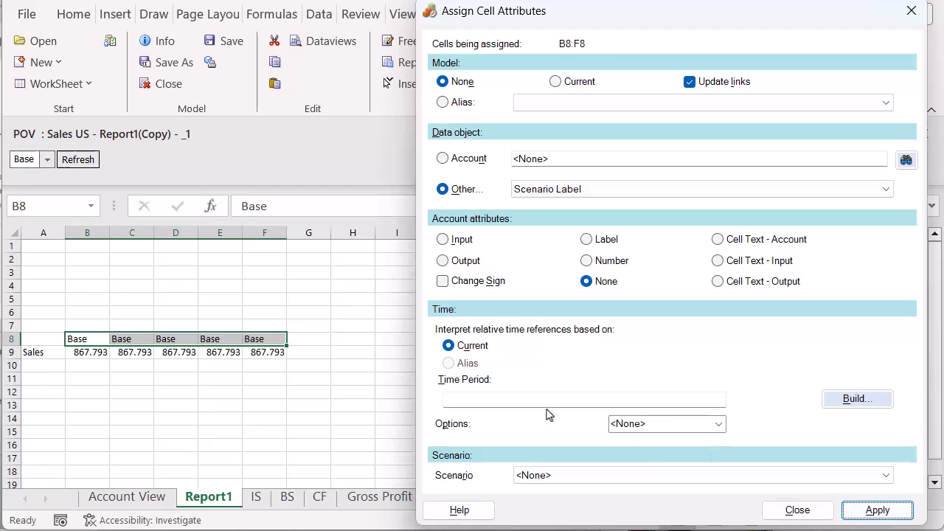
# Assign the Capital Addition scenario to column C
pyautogui.click(133, 232)
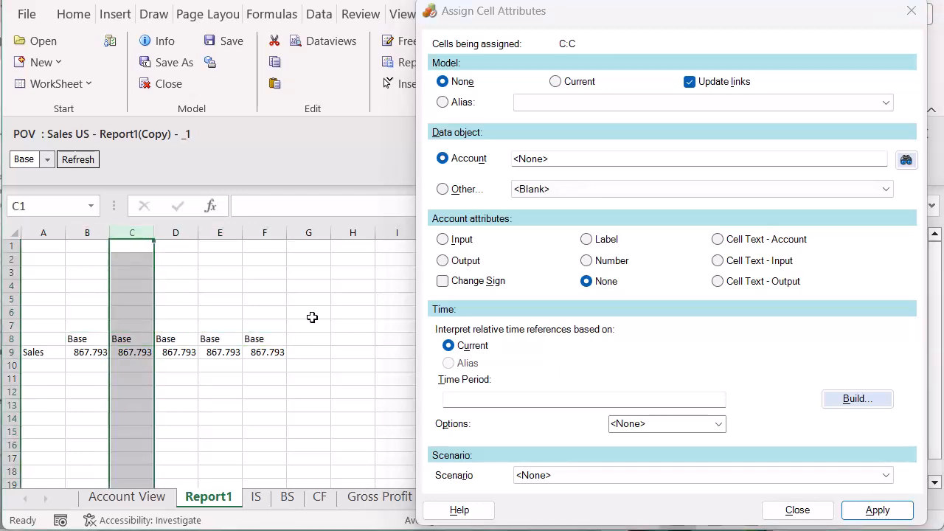
pyautogui.moveTo(678, 25); pyautogui.dragTo(688, 0)
pyautogui.click(879, 427)
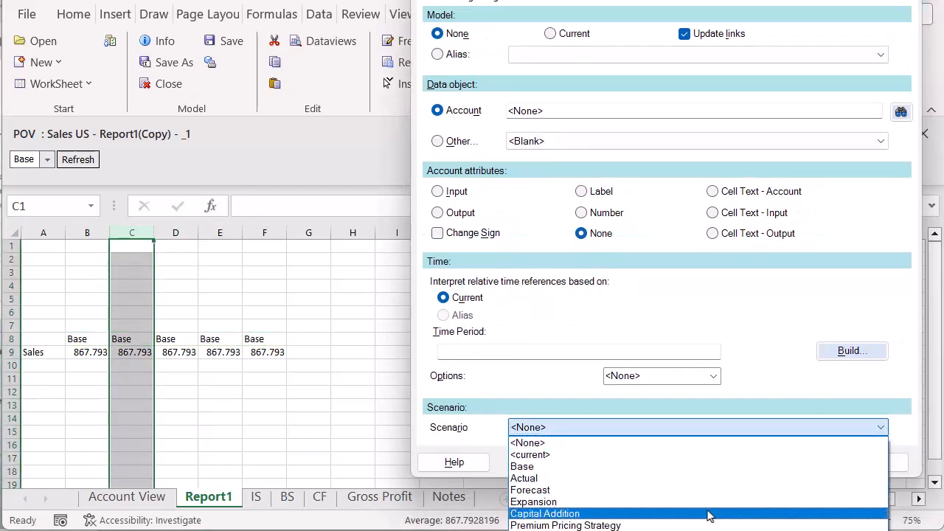
pyautogui.click(701, 509)
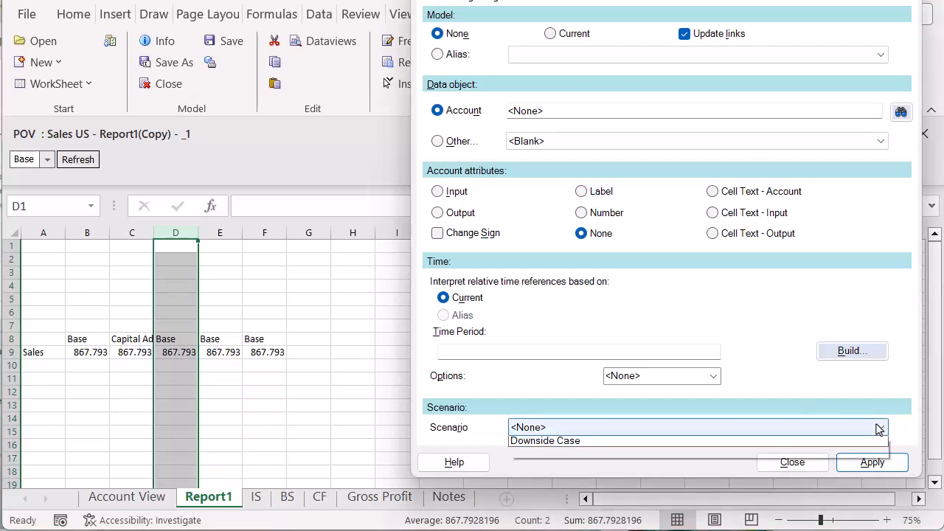
# Assign the scenarios Premium Pricing Strategy, Upside Case and Downside Case to columns D, E and F respectively
pyautogui.click(877, 427)
pyautogui.click(846, 525)
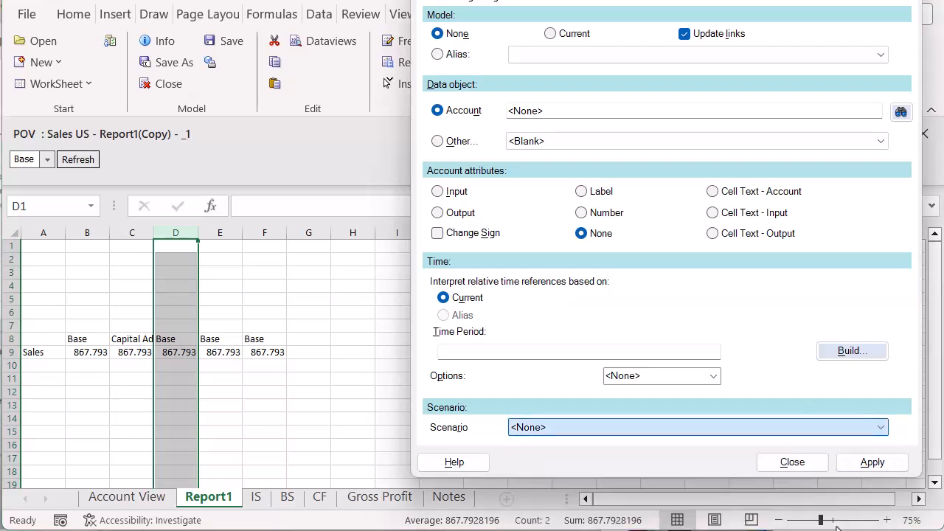
pyautogui.click(846, 470)
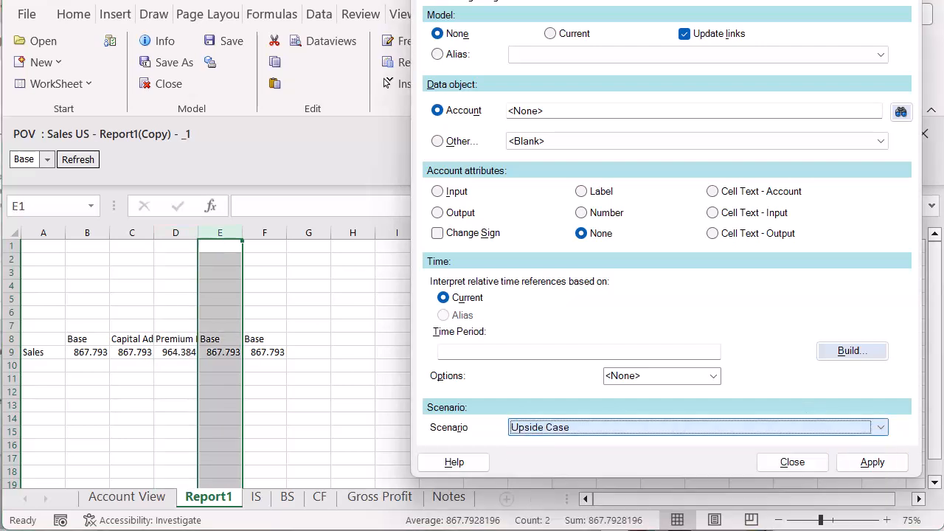
pyautogui.click(868, 463)
pyautogui.click(865, 468)
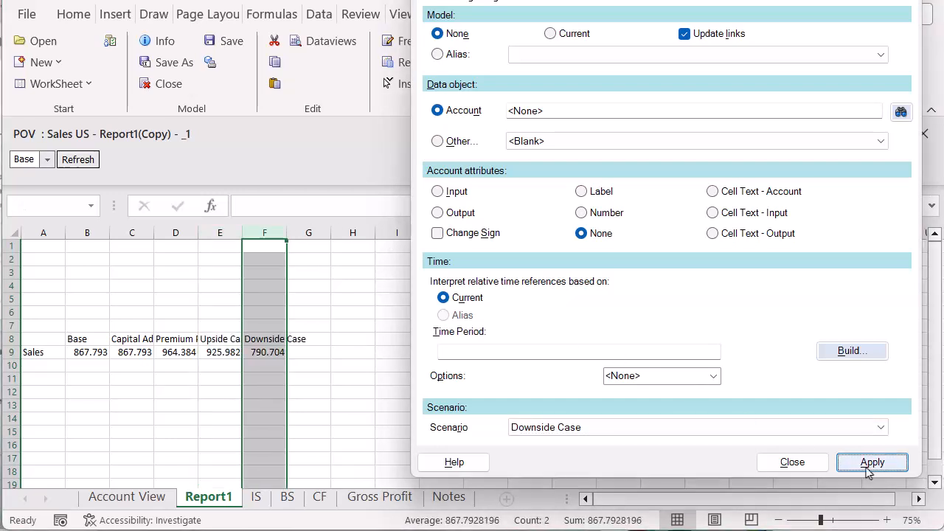
# Find the account v1020 Discounts & Returns and assign it to row 10
pyautogui.click(14, 366)
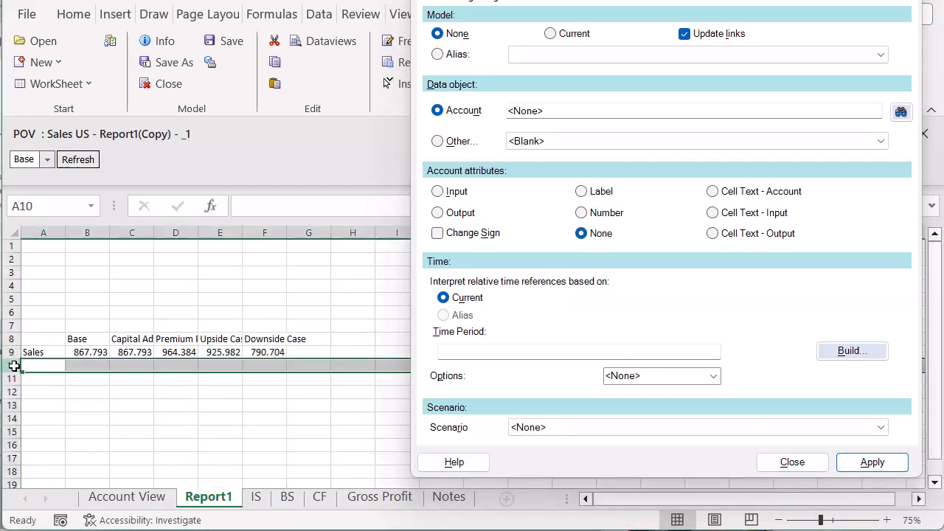
pyautogui.click(900, 113)
pyautogui.write('di')
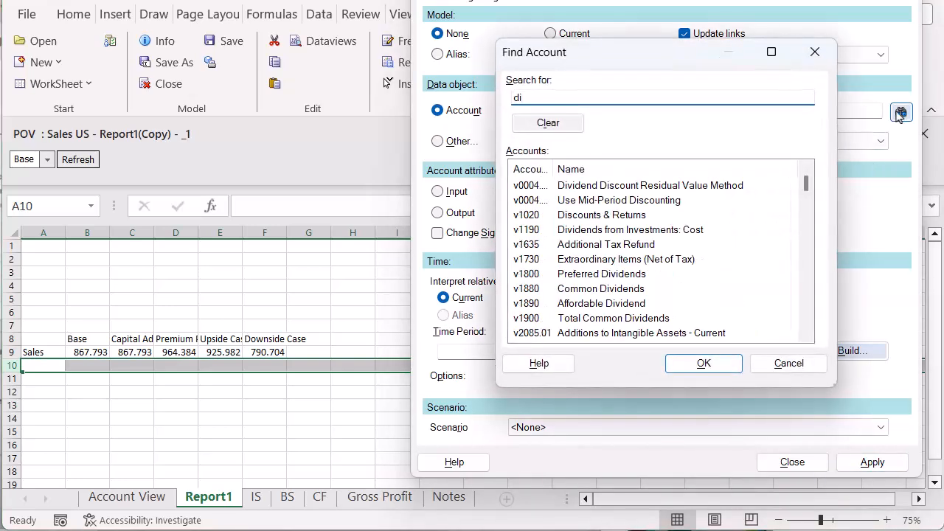
pyautogui.click(634, 216)
pyautogui.click(703, 363)
pyautogui.click(862, 460)
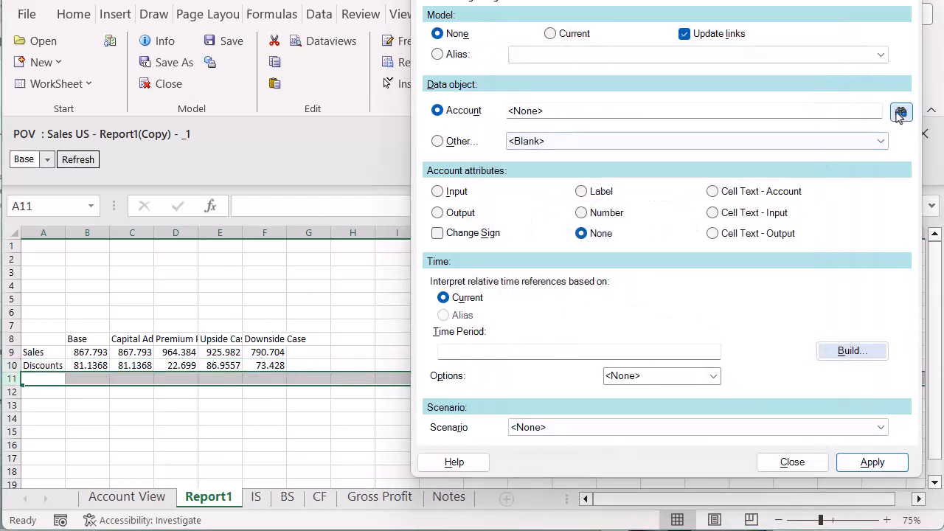
# Find the account v1030 Sales (Net) and assign it to row 11
pyautogui.click(900, 111)
pyautogui.write('net')
pyautogui.click(577, 192)
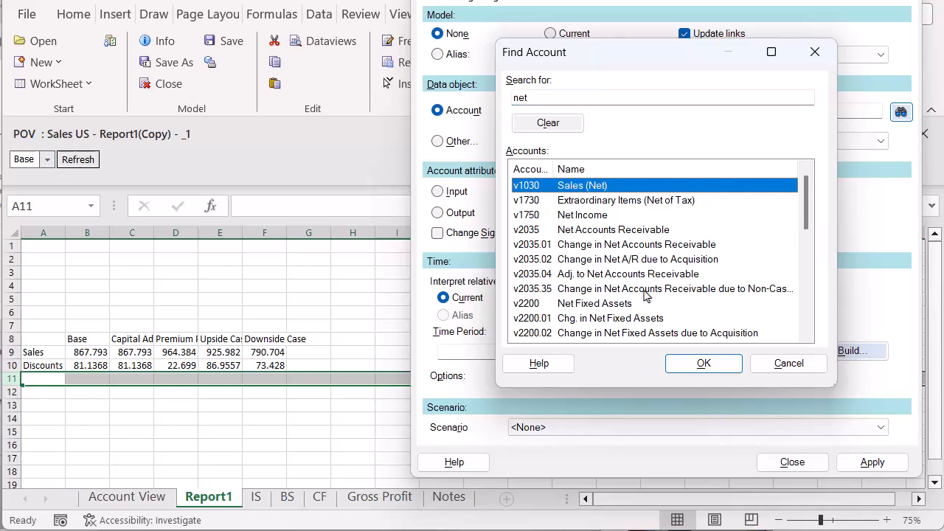
pyautogui.click(679, 361)
pyautogui.click(850, 460)
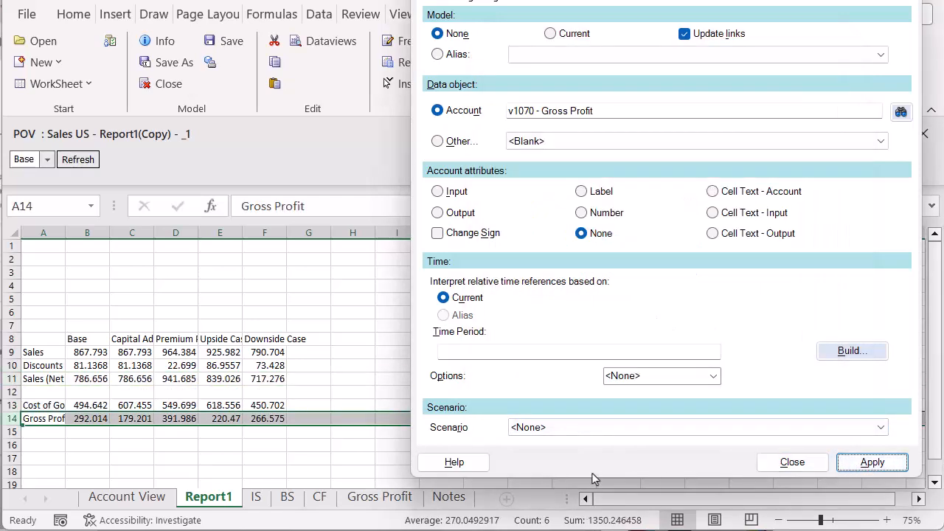
# Enter the label "Gross Profit Variance from Base" in A16 and widen column A to fit it
pyautogui.doubleClick(36, 446)
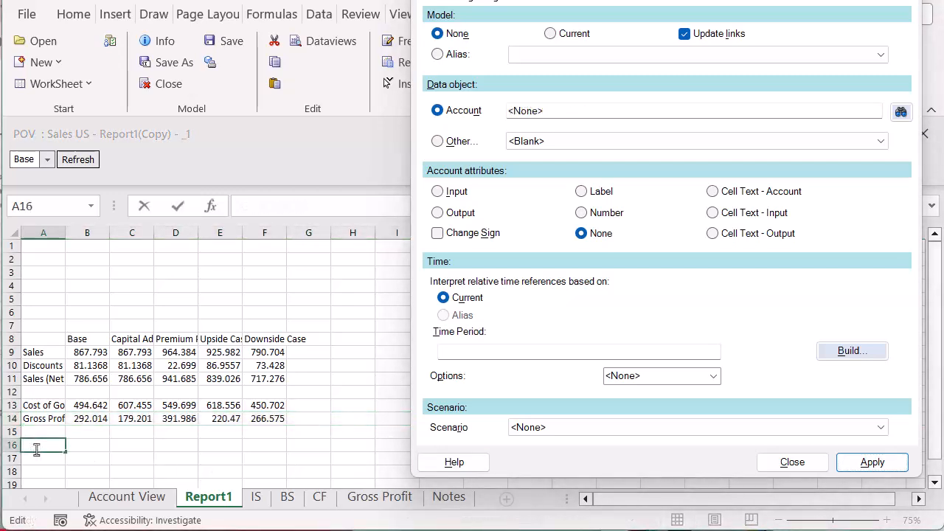
pyautogui.write('Gross Profit V')
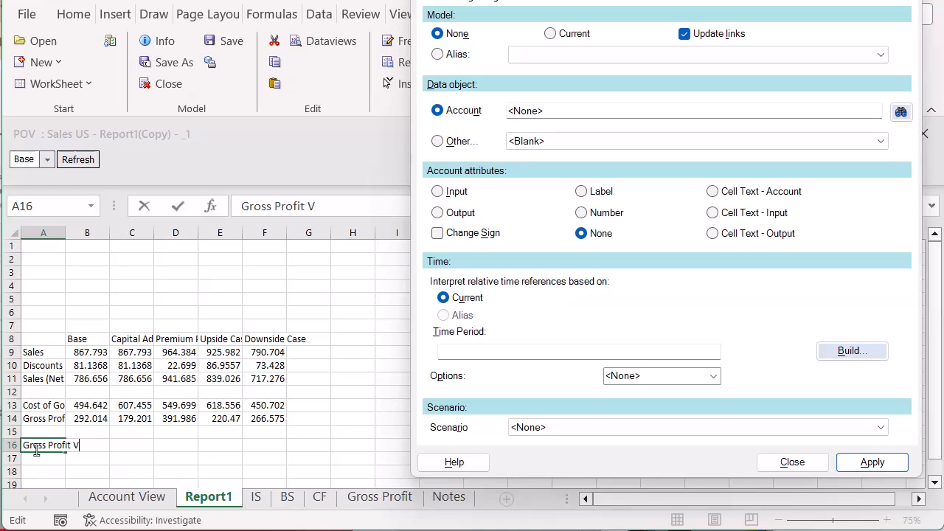
pyautogui.write('ariance from Base')
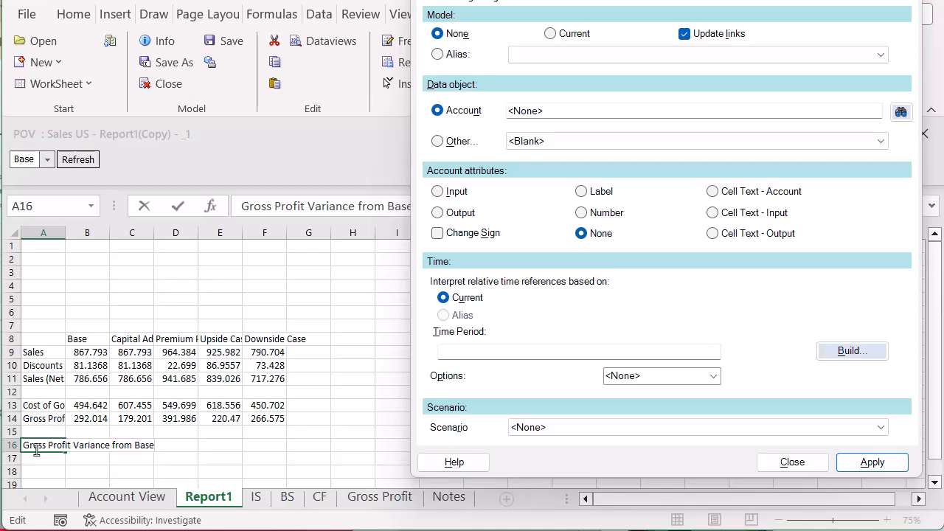
pyautogui.click(61, 232)
pyautogui.moveTo(64, 233); pyautogui.dragTo(154, 243)
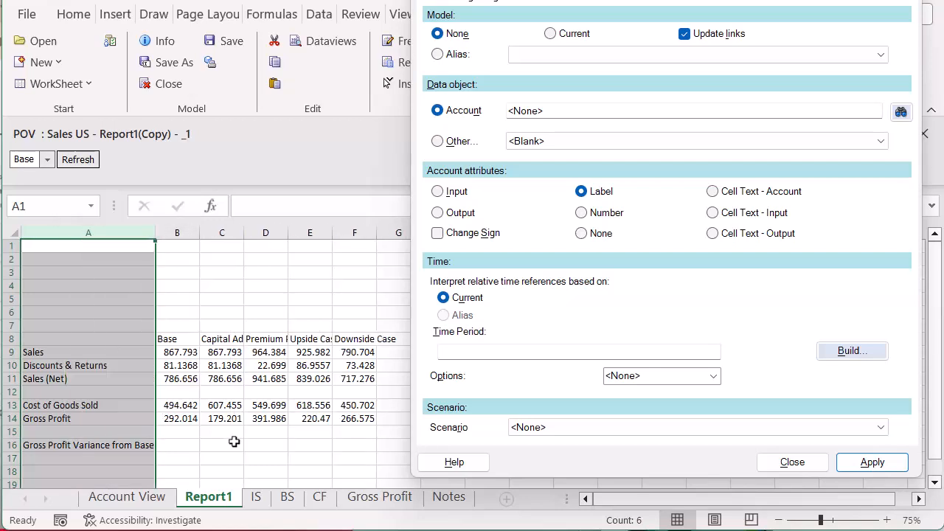
# Enter the variance formula =(C14-B14) in C16 and fill it across to F16
pyautogui.click(219, 444)
pyautogui.write('=(c14-b14')
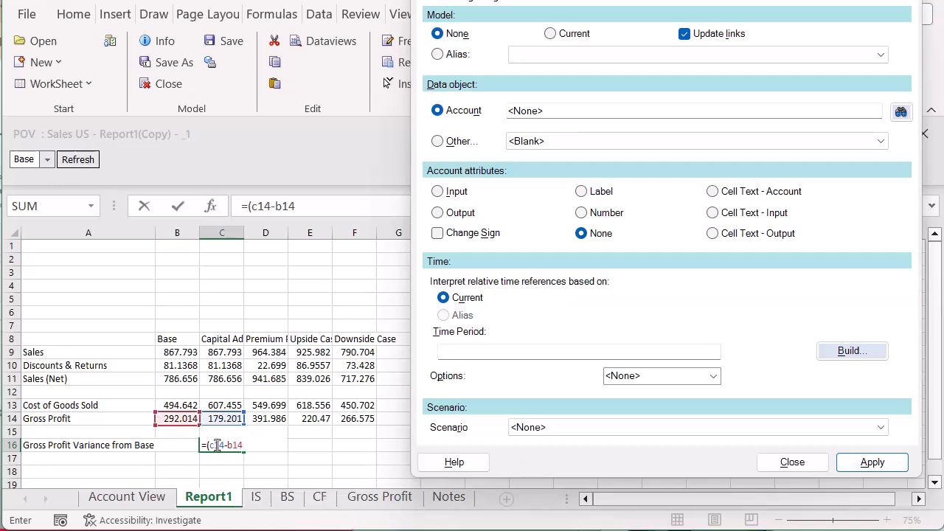
pyautogui.hotkey('ctrl', 'Return')
pyautogui.moveTo(244, 451); pyautogui.dragTo(366, 450)
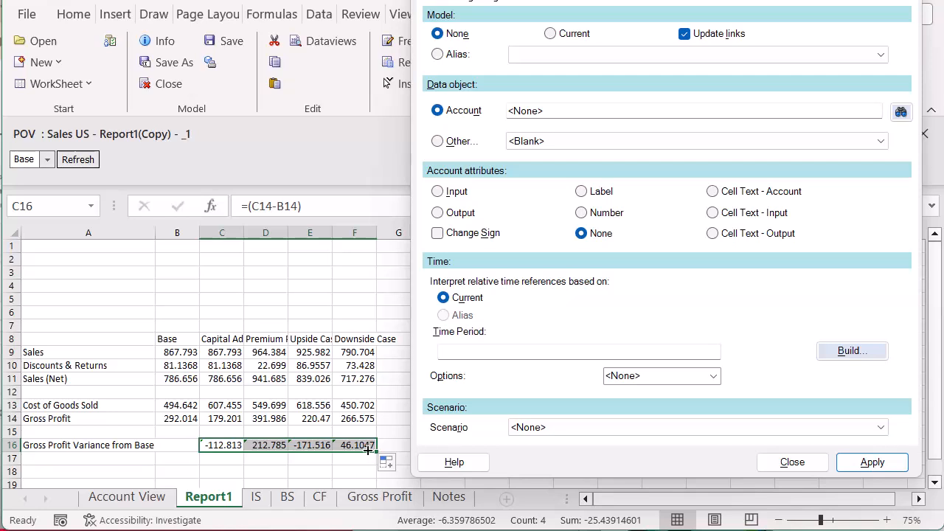
# Enter the report titles "Vision Corp" in C2 and "Strategic Plan" in C3
pyautogui.click(211, 261)
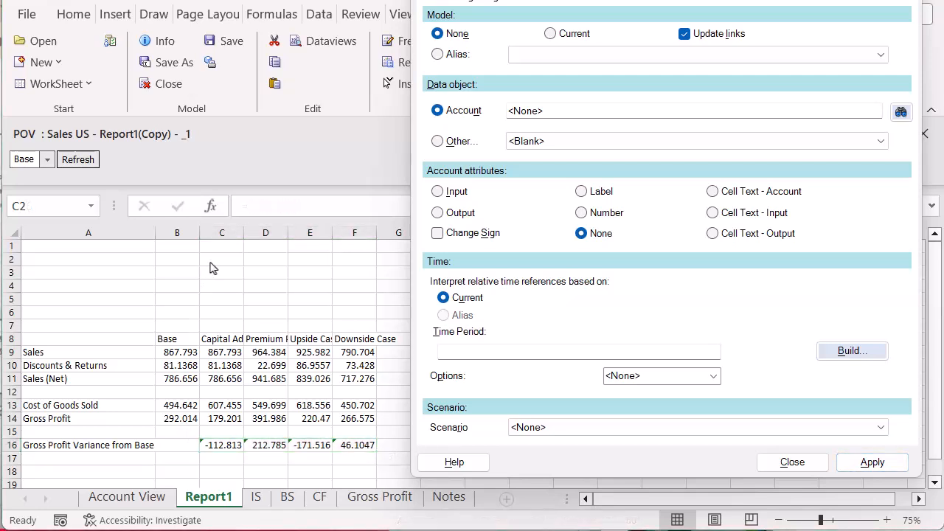
pyautogui.write('Vision Corp')
pyautogui.press('Return')
pyautogui.write('Strategic Plan')
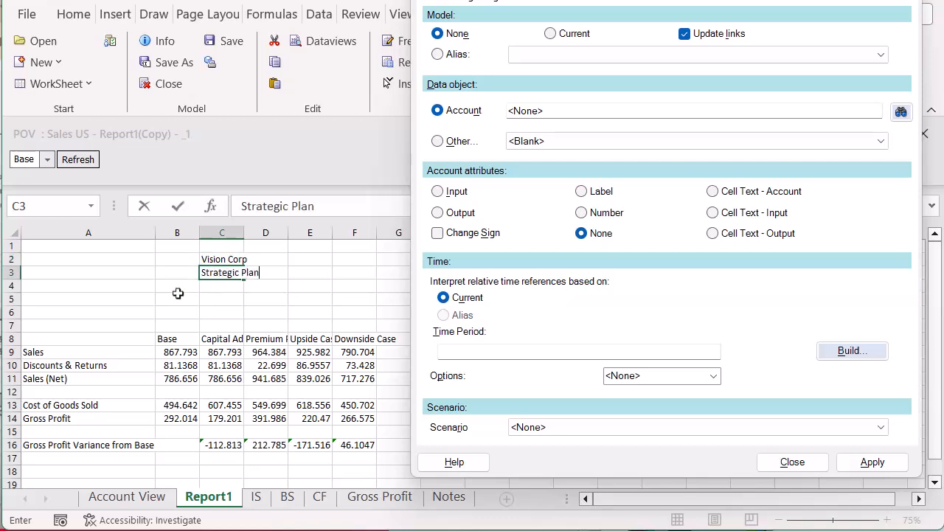
# Assign a Time Period Label with time period 2024 to row 7 and finish assigning cell attributes
pyautogui.click(11, 325)
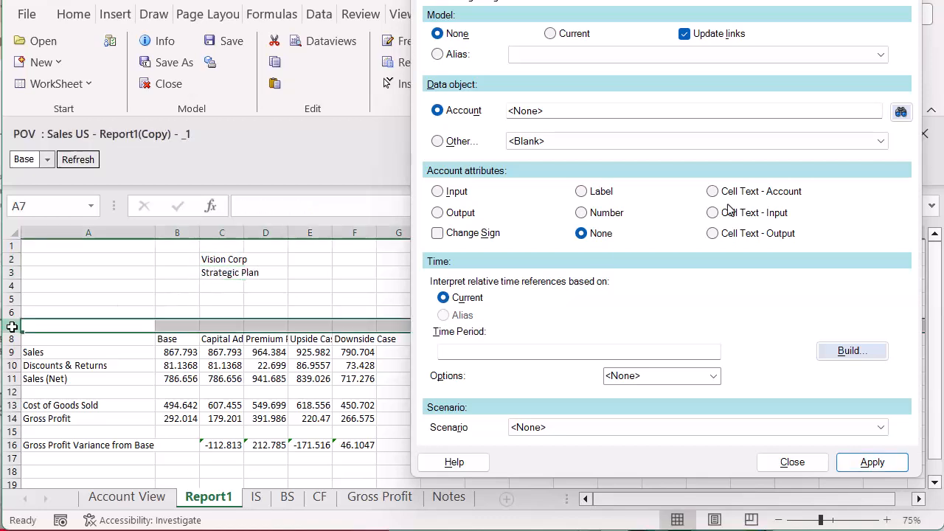
pyautogui.click(880, 142)
pyautogui.click(546, 177)
pyautogui.click(627, 352)
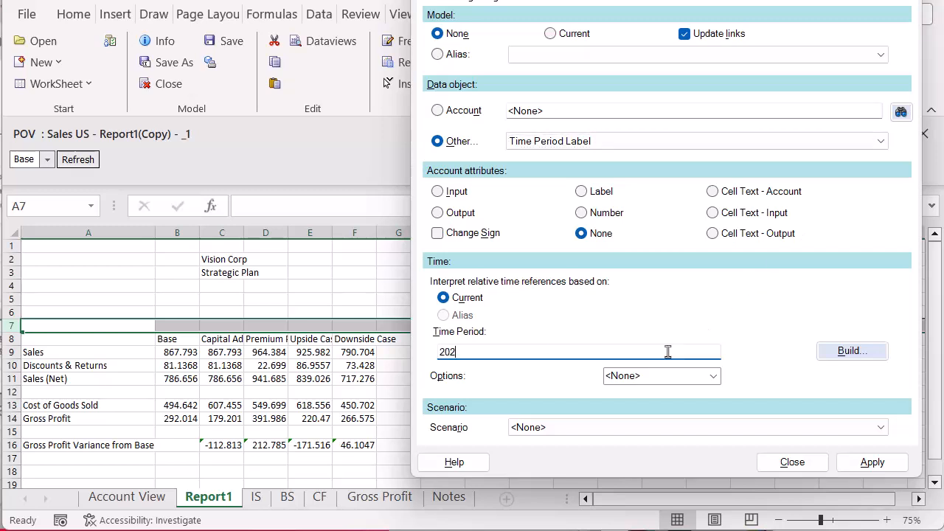
pyautogui.write('2024')
pyautogui.click(870, 462)
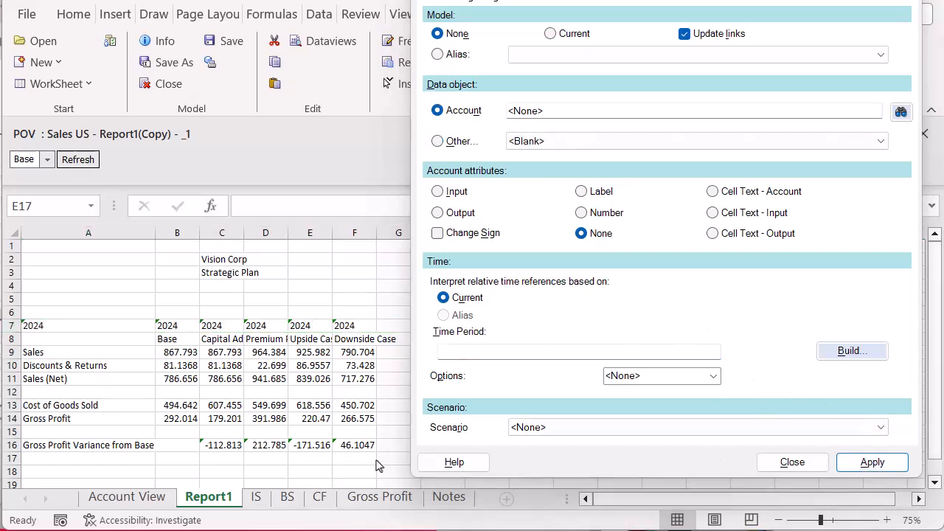
pyautogui.click(792, 463)
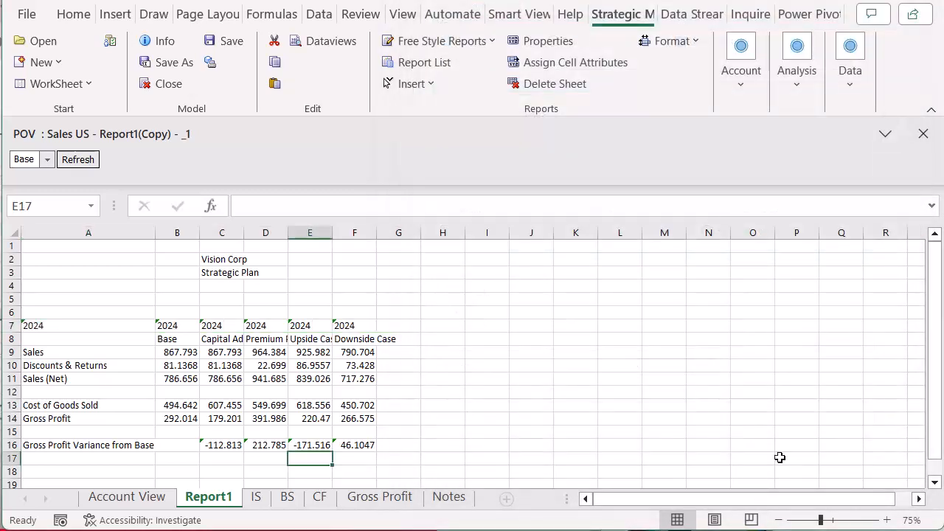
# Apply the Accounting dollar format to the report values in B9:F16
pyautogui.moveTo(182, 352); pyautogui.dragTo(361, 444)
pyautogui.click(74, 14)
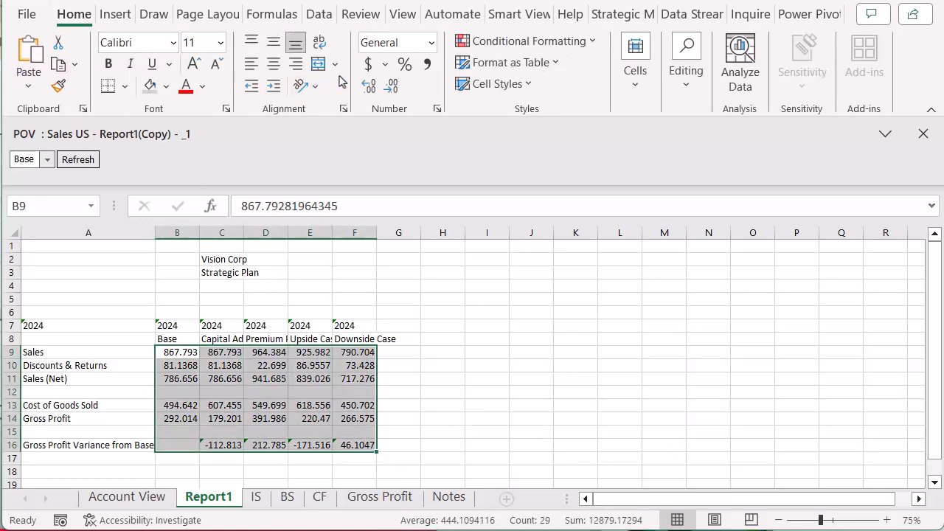
pyautogui.click(368, 65)
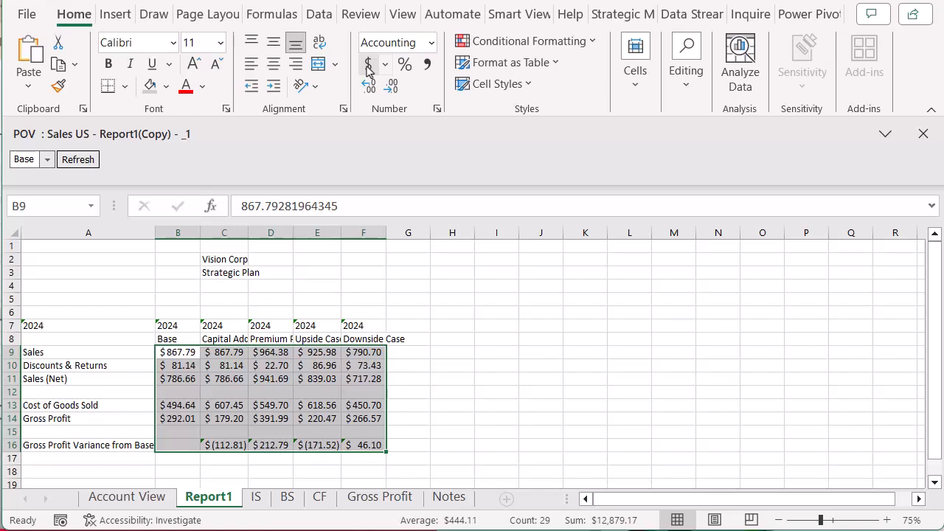
# Bold the scenario headings in B8:F8 and the account labels in A9:A16
pyautogui.moveTo(171, 339); pyautogui.dragTo(352, 333)
pyautogui.click(108, 63)
pyautogui.moveTo(105, 352); pyautogui.dragTo(111, 444)
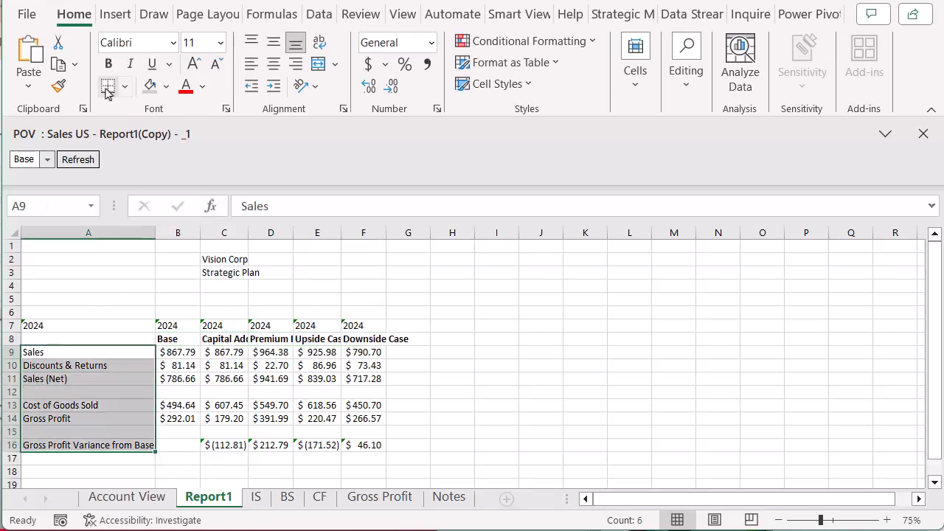
pyautogui.click(108, 63)
# Fill the Gross Profit row A14:F14 with a medium blue-gray theme color
pyautogui.moveTo(28, 418); pyautogui.dragTo(370, 419)
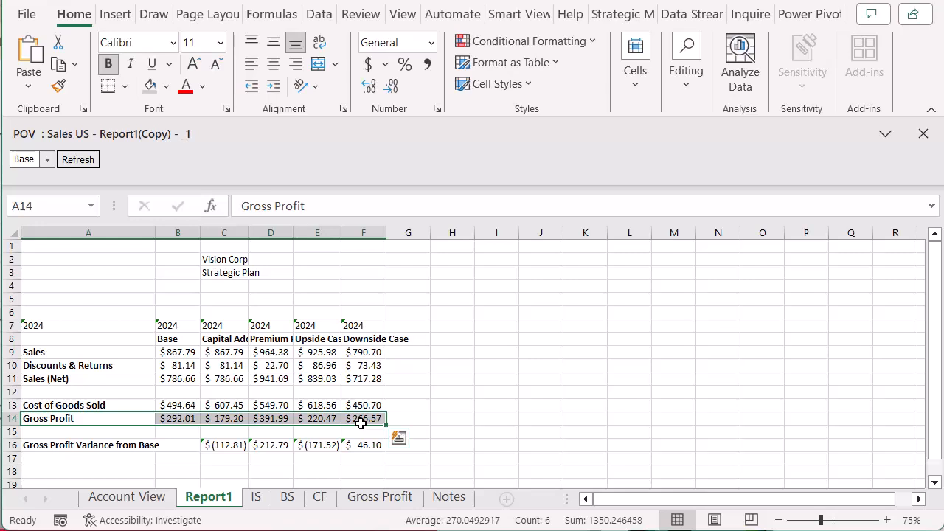
pyautogui.click(167, 87)
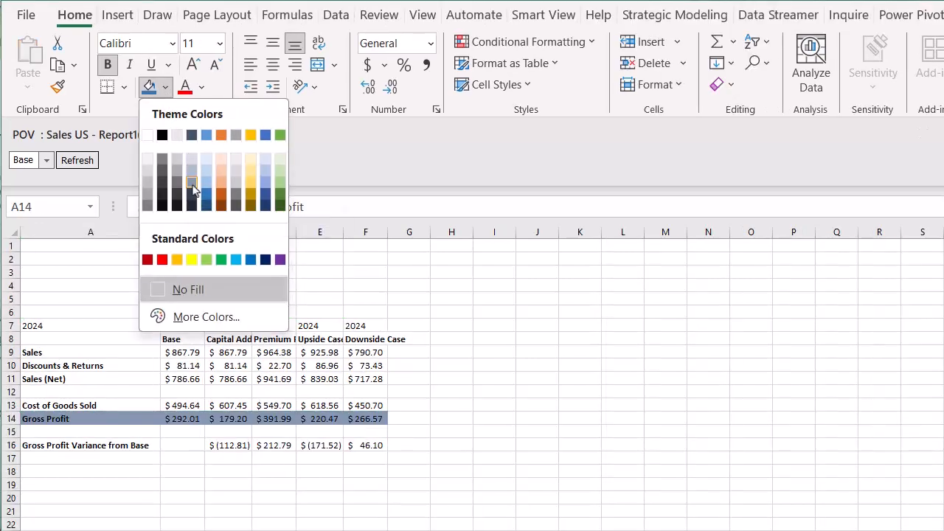
pyautogui.click(192, 186)
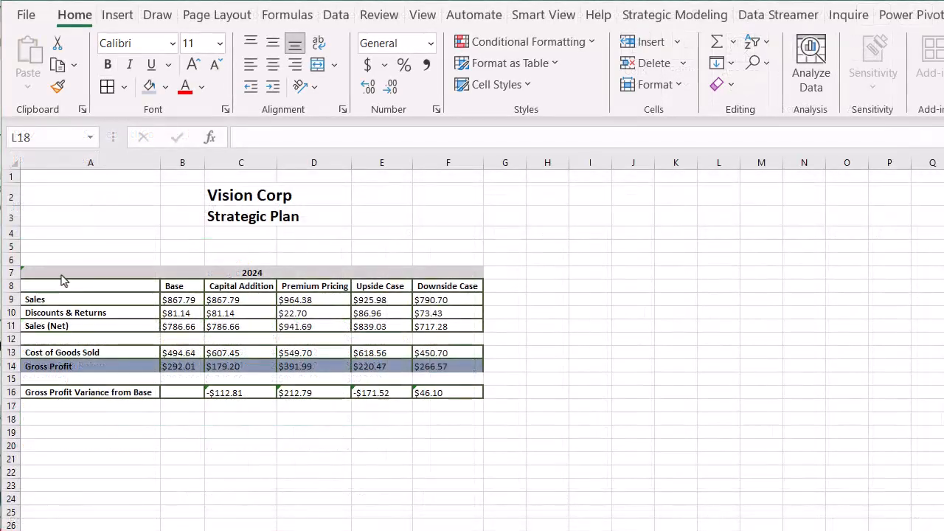
# Insert a 2-D clustered column chart from A7:F14 and move it up to the first rows of the sheet
pyautogui.click(61, 272)
pyautogui.moveTo(60, 273); pyautogui.dragTo(420, 368)
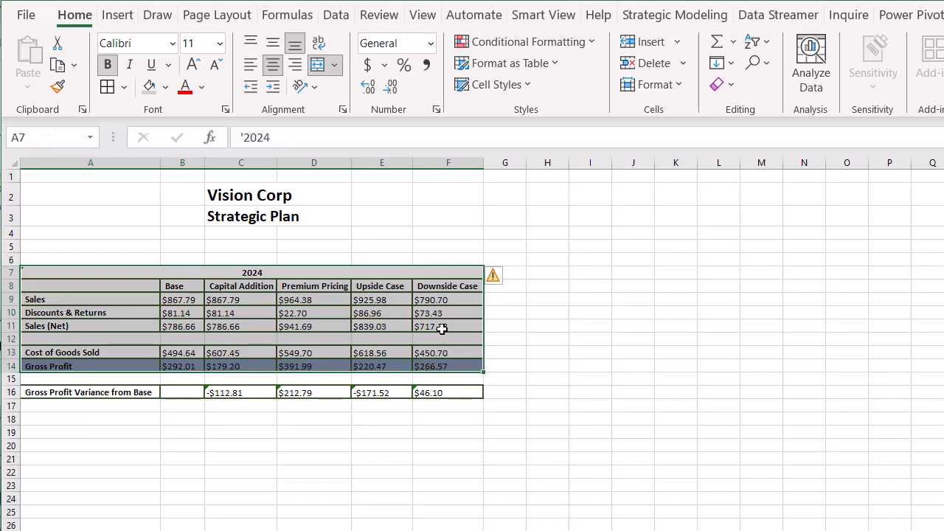
pyautogui.click(120, 21)
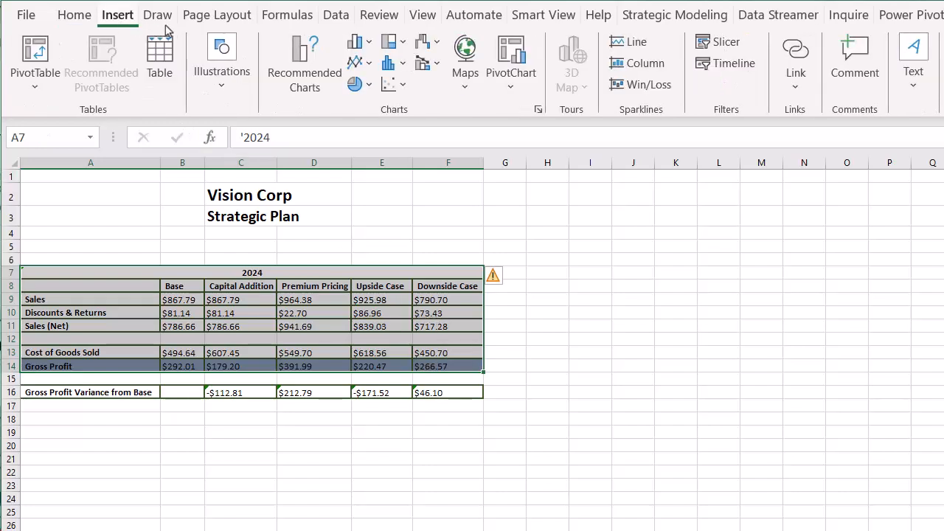
pyautogui.click(372, 44)
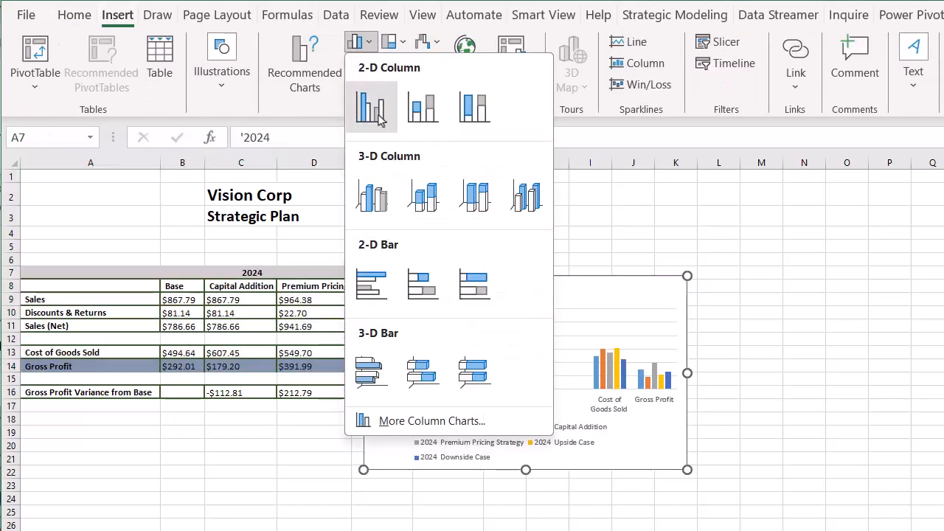
pyautogui.click(371, 108)
pyautogui.moveTo(543, 274); pyautogui.dragTo(534, 174)
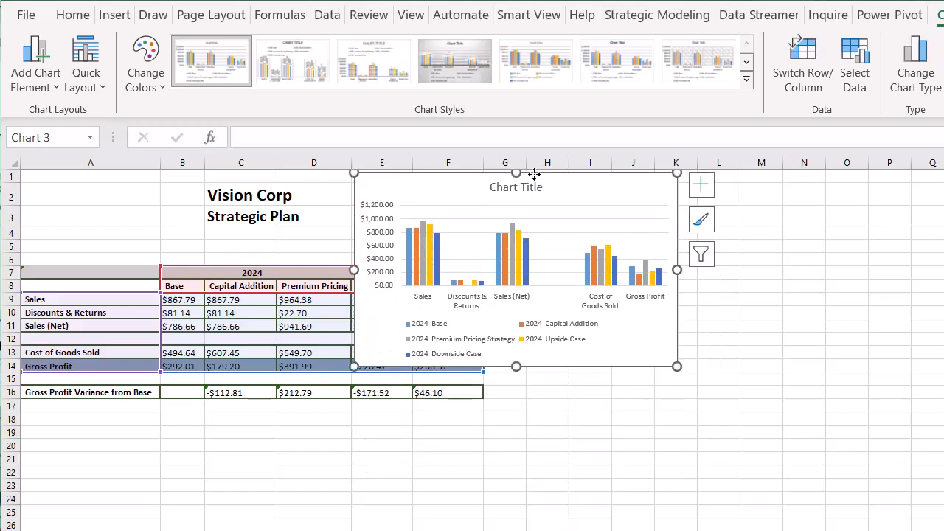
# Filter the chart's categories to Gross Profit only and move the chart beside the table, starting at column G
pyautogui.click(777, 125)
pyautogui.click(700, 167)
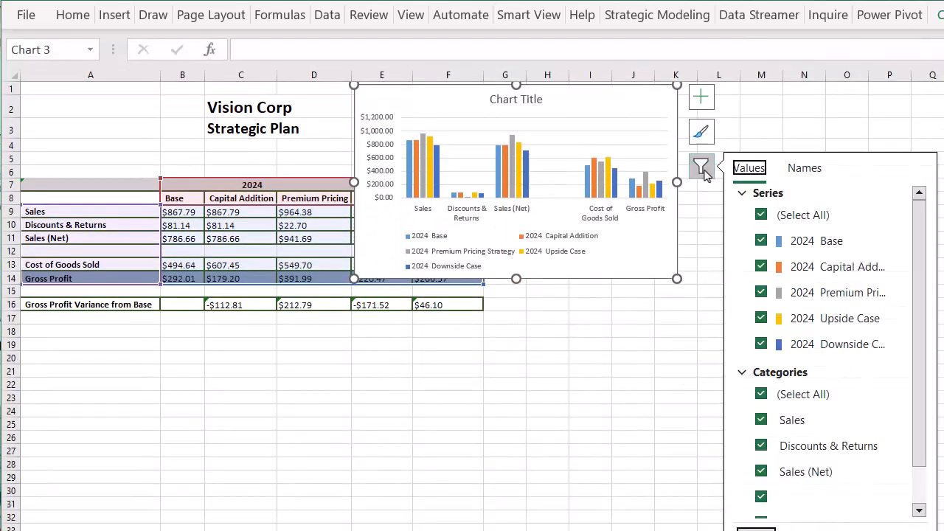
pyautogui.click(782, 395)
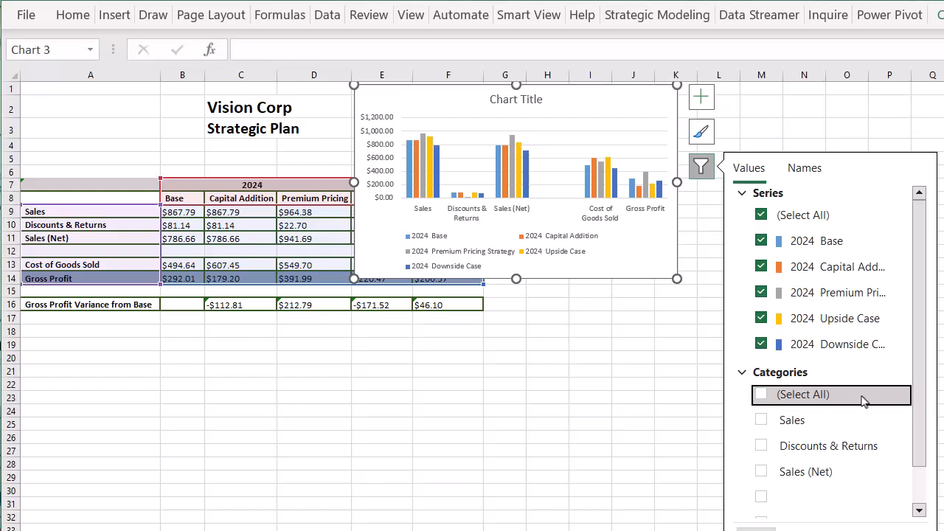
pyautogui.scroll(-2, 915, 367)
pyautogui.click(762, 507)
pyautogui.click(759, 529)
pyautogui.moveTo(580, 98); pyautogui.dragTo(732, 113)
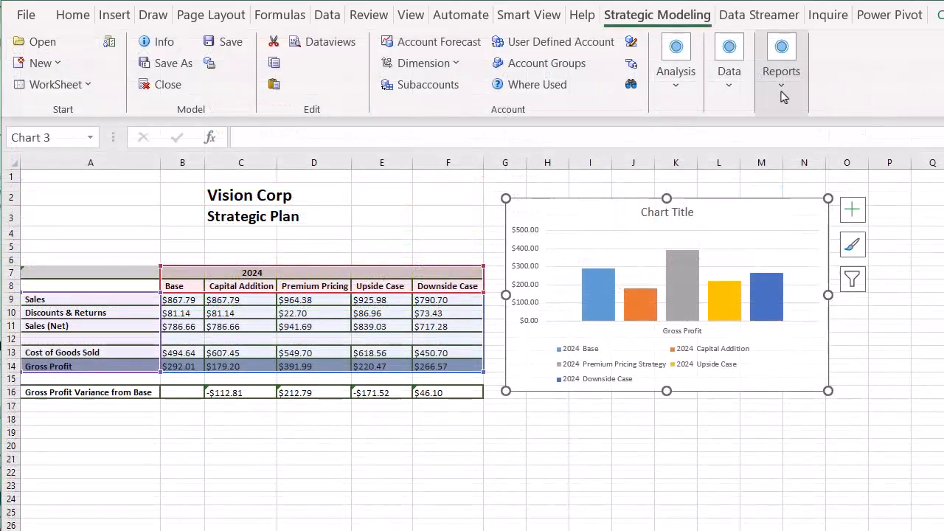
# Set the report name to "Gross Profit for Scenarios Report" and its tab short name to "Grossprofit" in the report properties
pyautogui.click(781, 90)
pyautogui.moveTo(811, 126)
pyautogui.click(895, 127)
pyautogui.write('Gross Profit for Scenarios Report')
pyautogui.press('Tab')
pyautogui.write('Grossprofit')
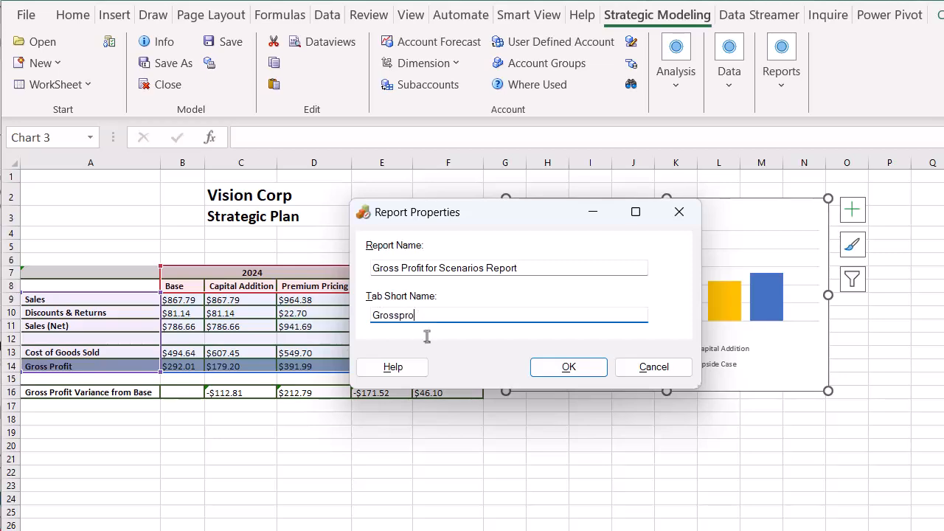
pyautogui.click(567, 367)
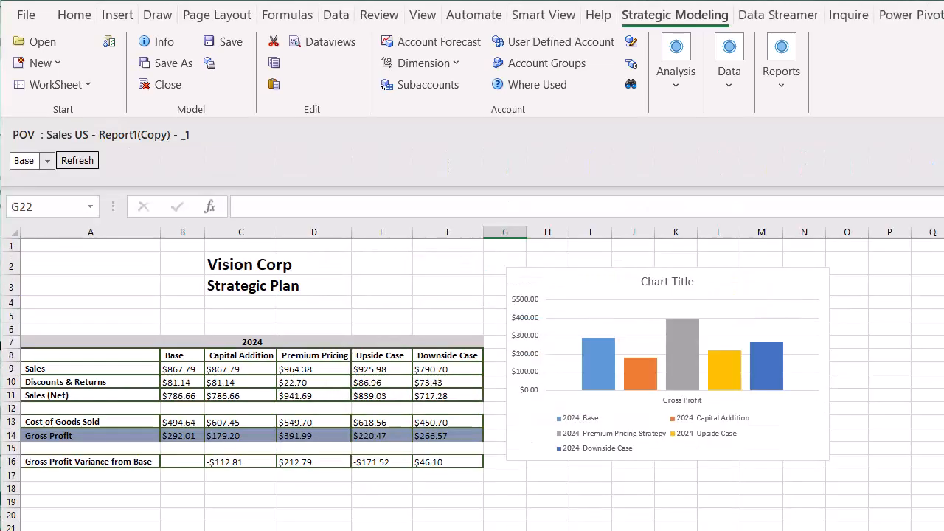